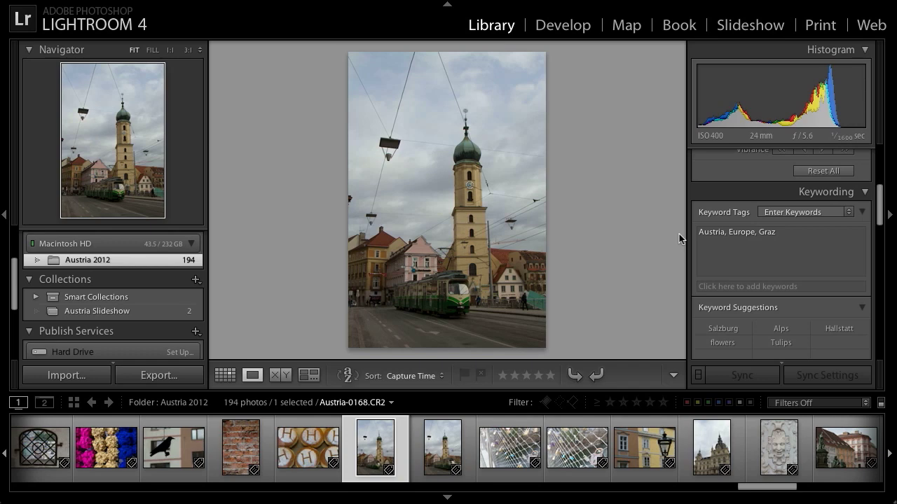
Switch from the Library to the Map module to view the Austria 2012 photos.
left_click(634, 31)
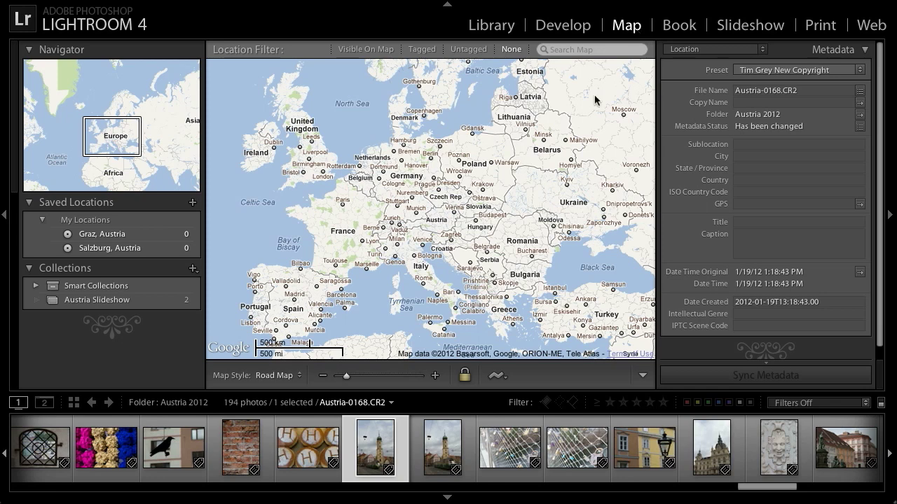
Load the tracklog file 2012-01-19-1437.gpx onto the map.
left_click(499, 376)
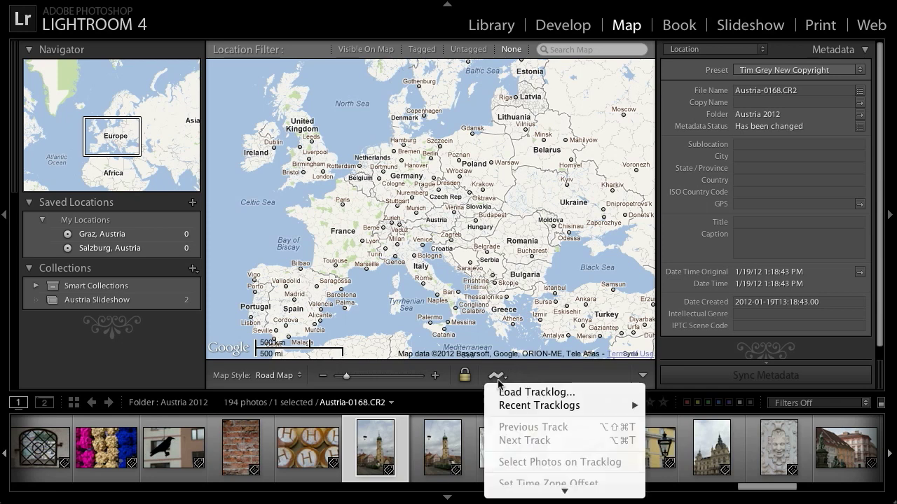
left_click(511, 394)
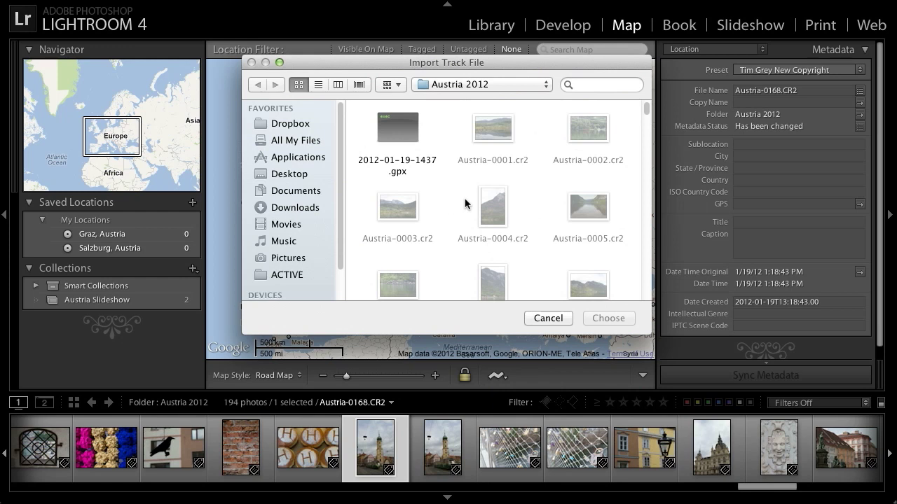
left_click(403, 128)
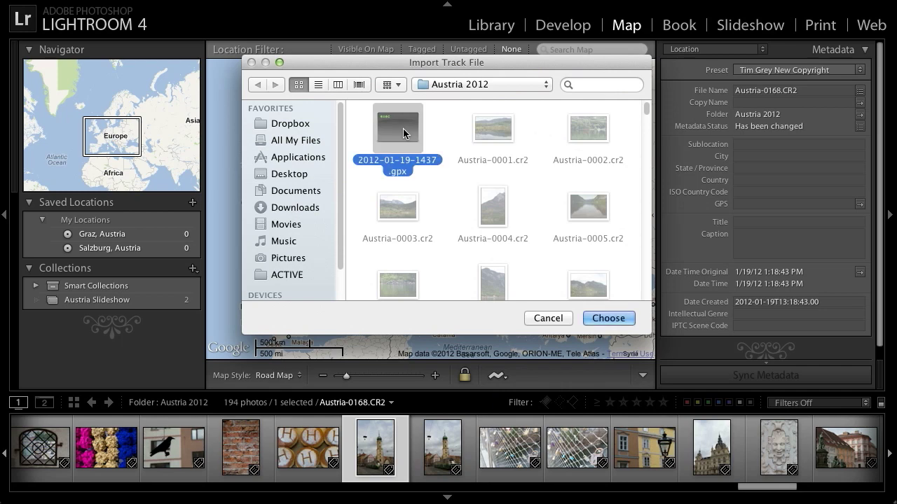
left_click(623, 324)
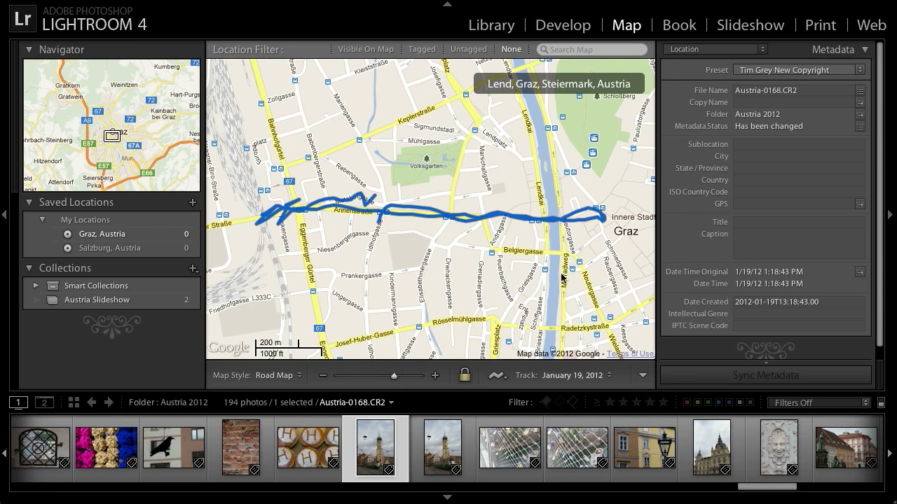
Check the Graz track's point timestamps against the photo time and bring up the tracklog menu.
mouse_move(353, 204)
left_click(496, 376)
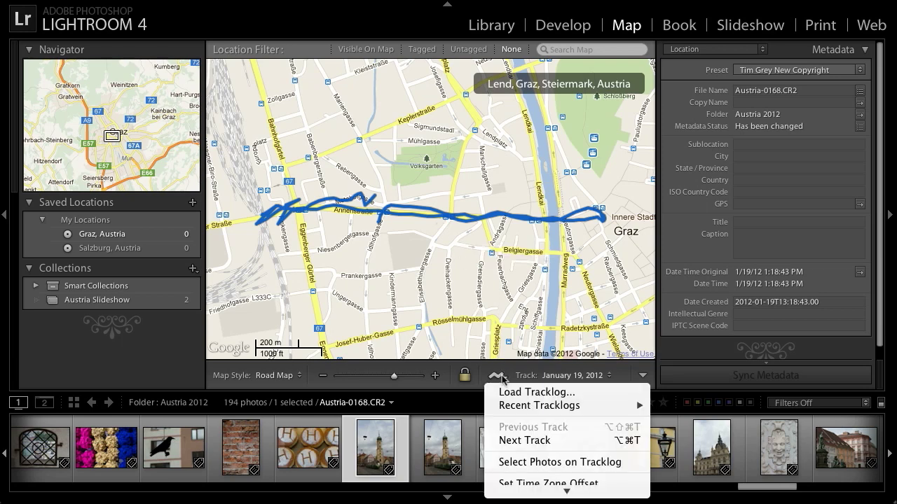
Set the tracklog time zone offset to +6.0 hours.
left_click(524, 484)
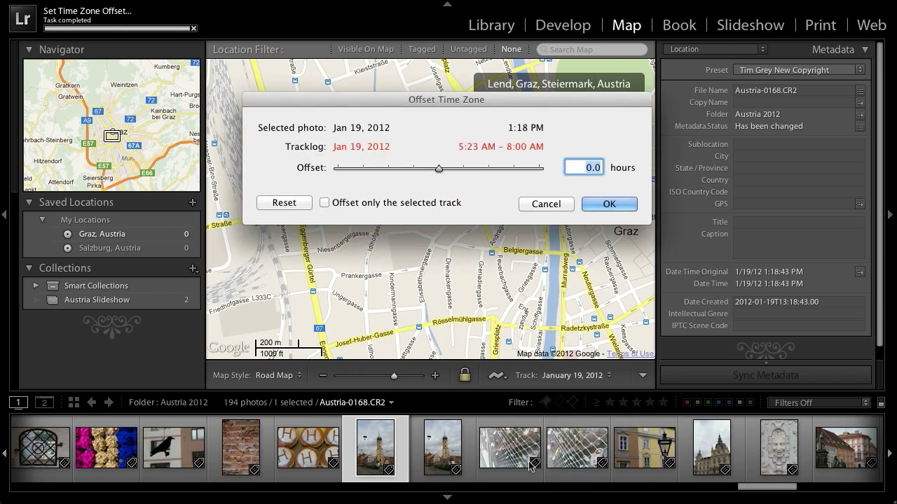
left_click_drag(439, 169, 463, 173)
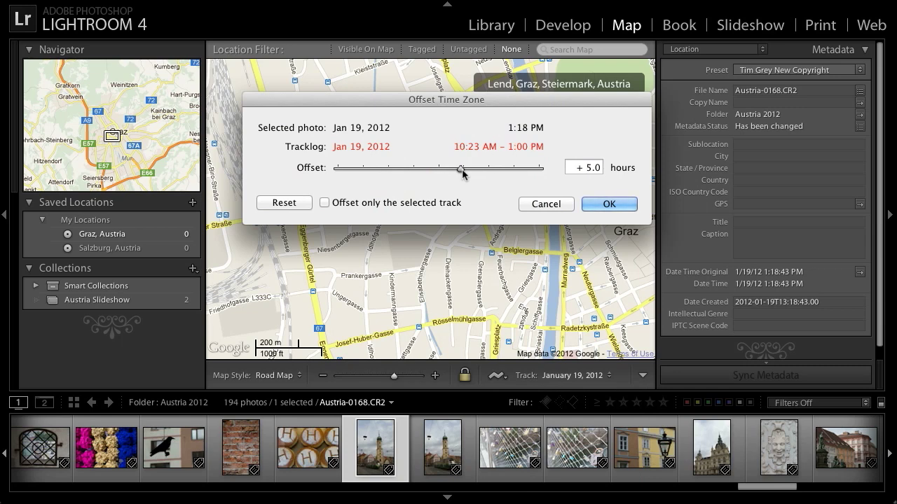
left_click_drag(462, 173, 467, 175)
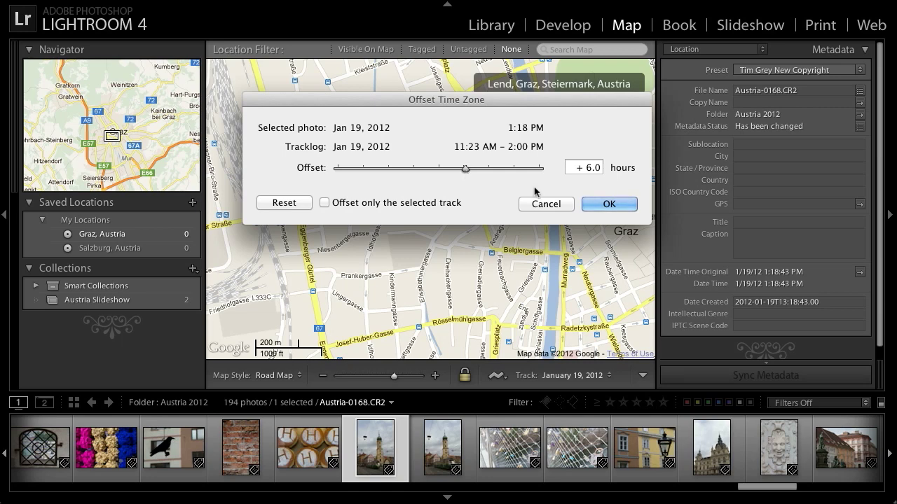
left_click(607, 204)
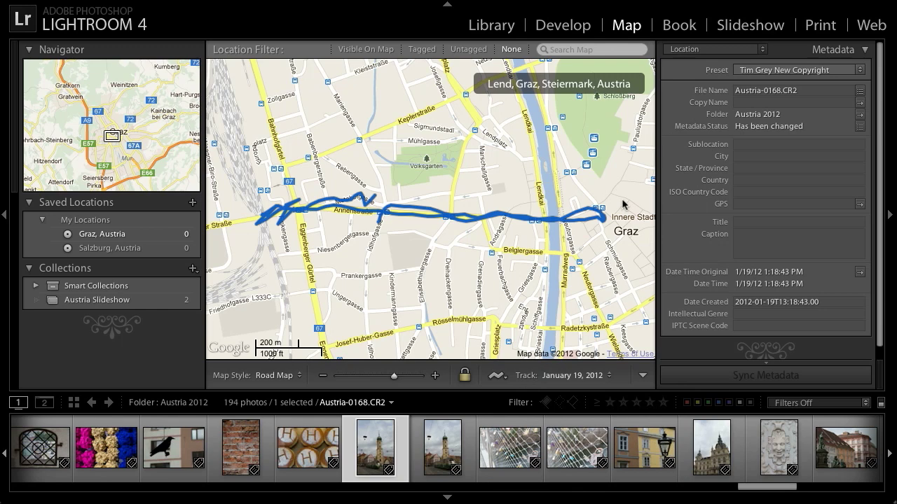
Select the 31 photos from Austria-0164.CR2 through Austria-0194 in the filmstrip.
left_click(109, 452)
scroll(450, 471, "down", 9)
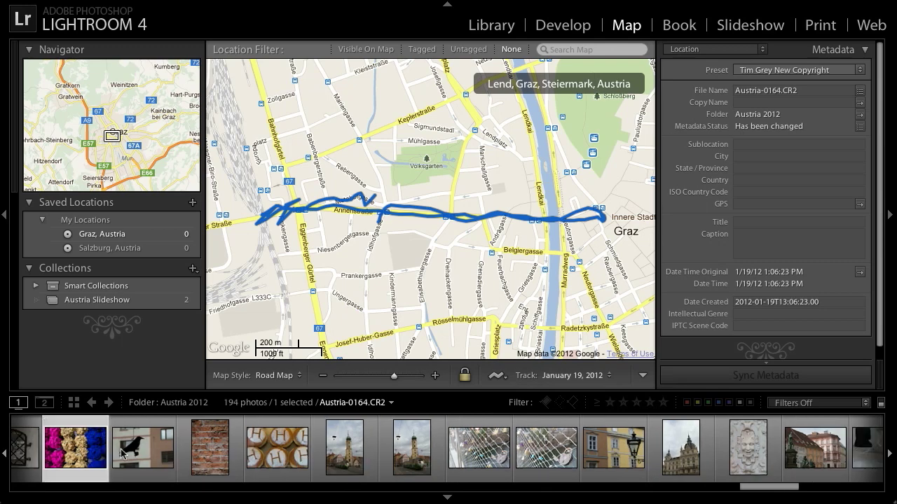
scroll(451, 471, "down", 10)
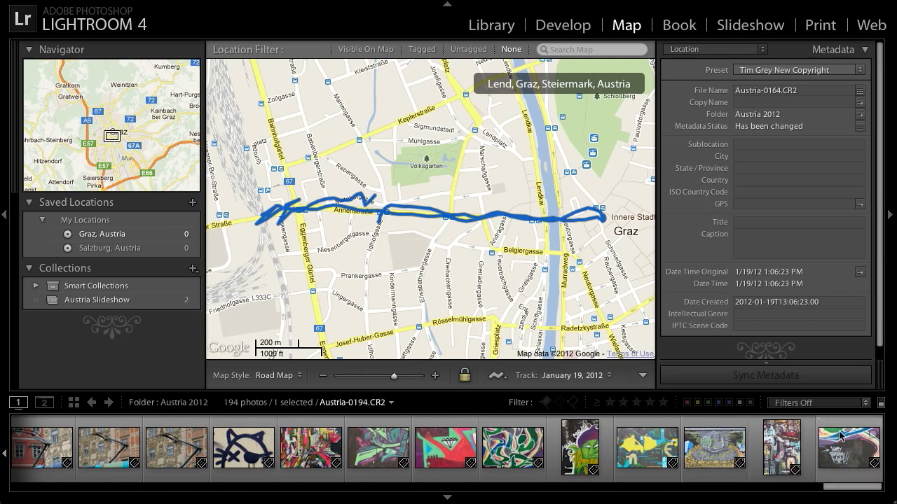
left_click(840, 446, "shift")
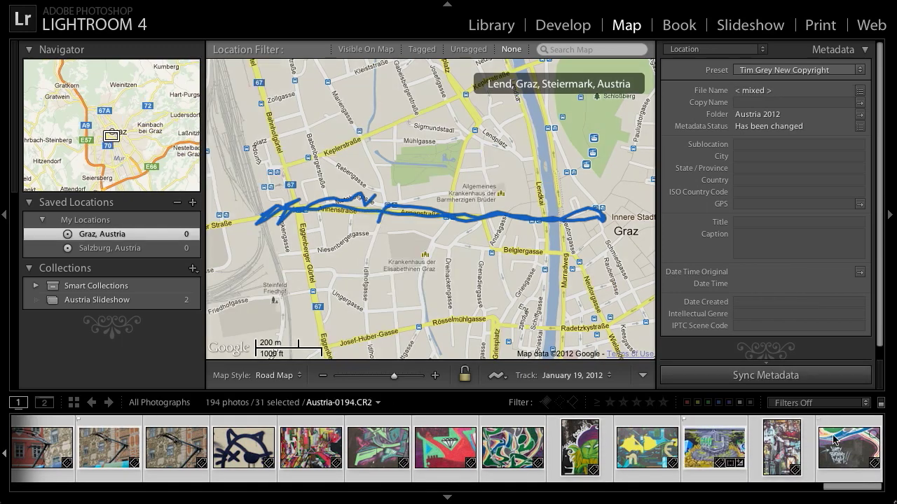
left_click(496, 377)
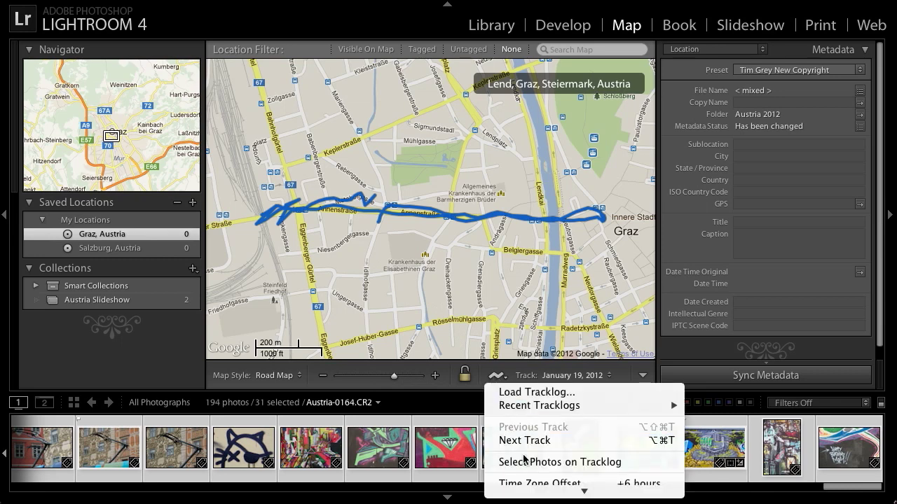
mouse_move(526, 487)
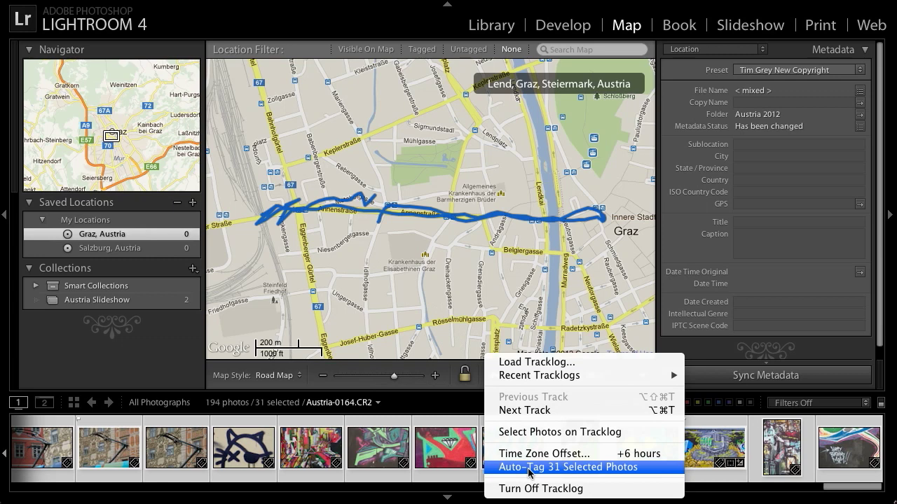
Auto-tag the 31 selected photos from the GPS tracklog.
left_click(529, 467)
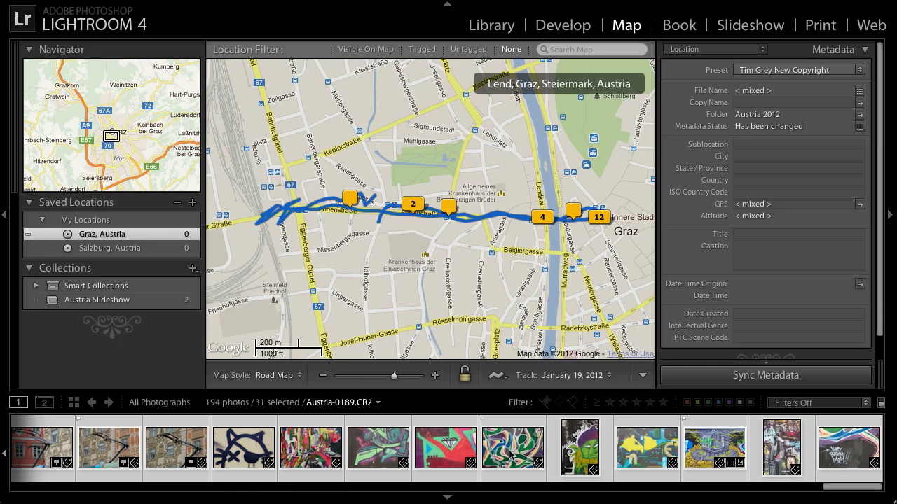
Zoom in on the river and preview the two photos tagged at the Hauptbrücke marker.
left_click(435, 376)
left_click(435, 375)
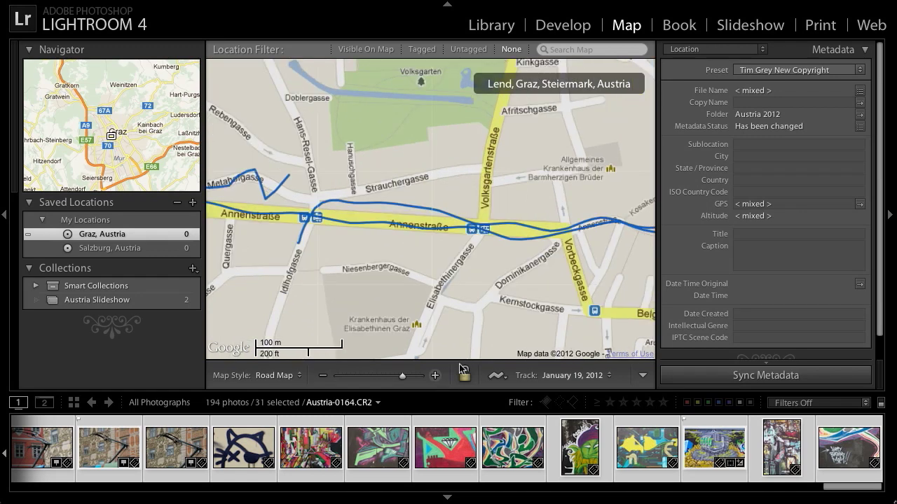
key("Right")
key("Down")
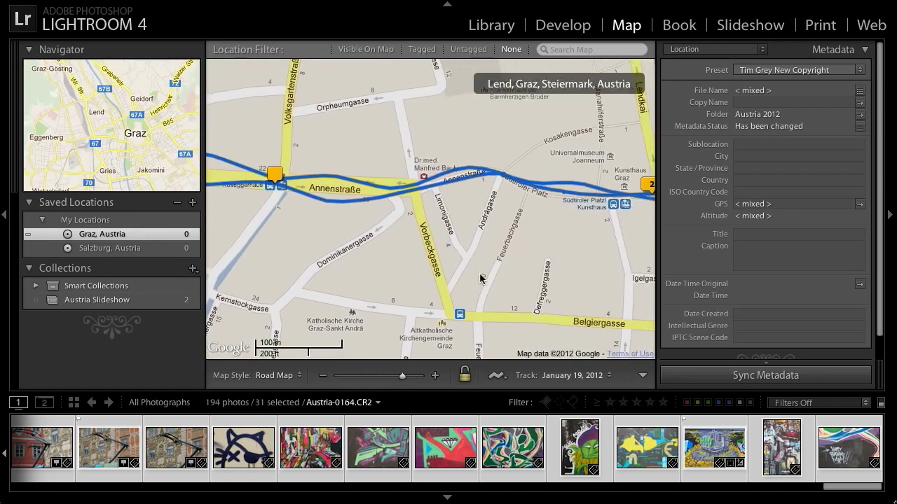
left_click_drag(596, 266, 417, 275)
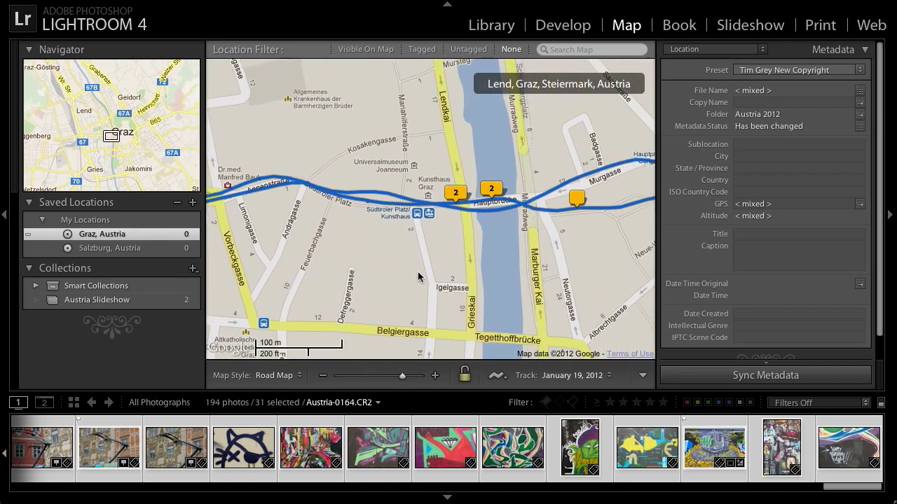
left_click(491, 190)
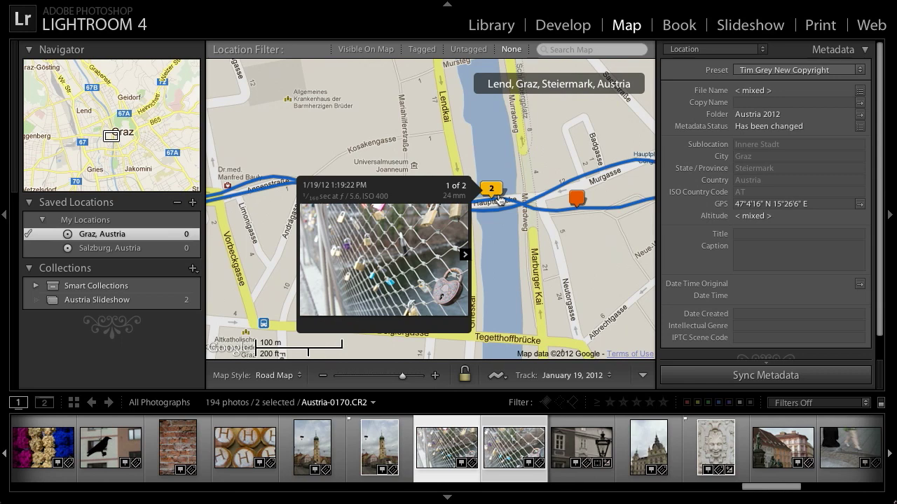
Page through the two padlock photos, then preview the church-tower photos at the western marker.
left_click(465, 255)
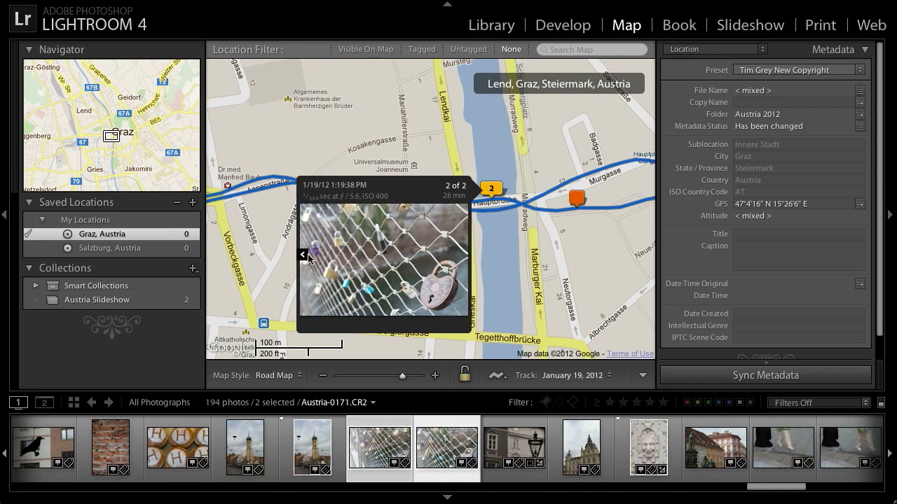
left_click(306, 257)
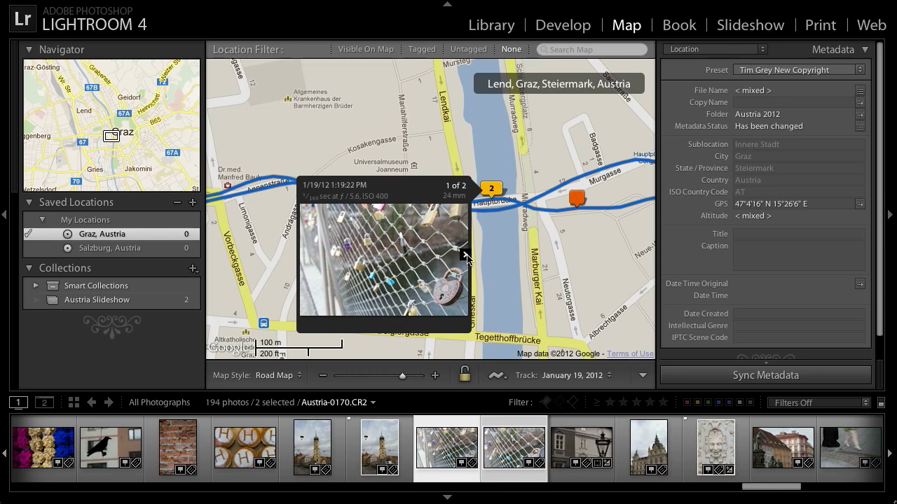
left_click(465, 256)
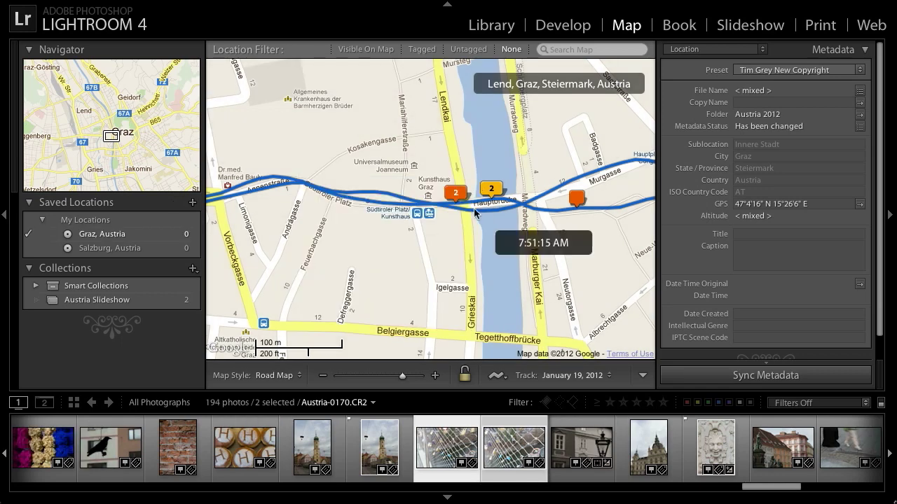
left_click(459, 193)
left_click(457, 194)
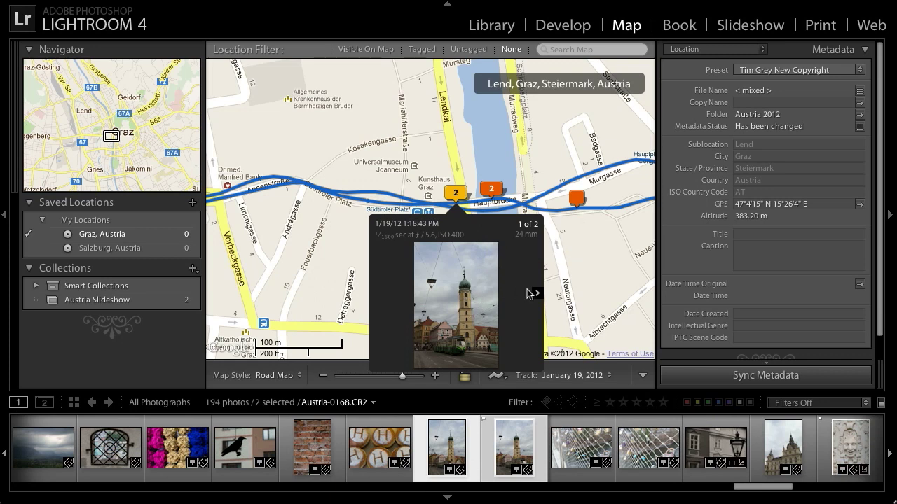
View the bridge area in Satellite style, then change the map style to Road Map.
left_click_drag(560, 305, 583, 301)
left_click(274, 375)
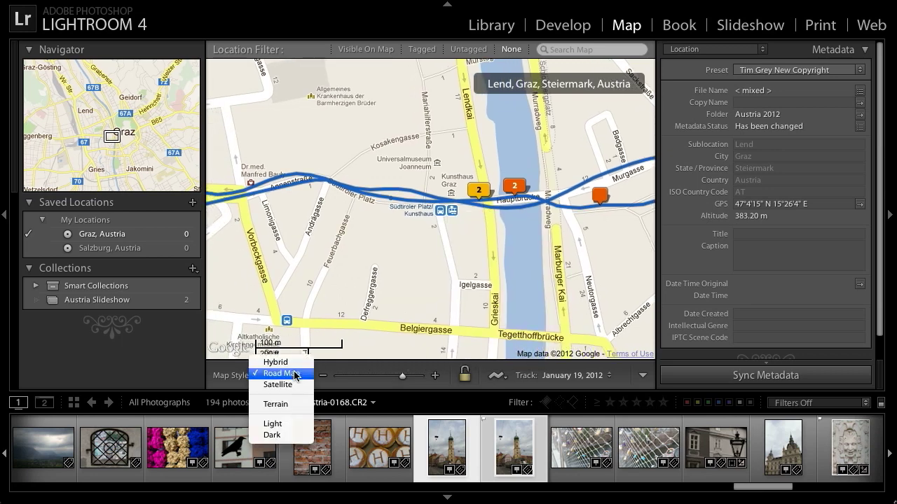
left_click(275, 384)
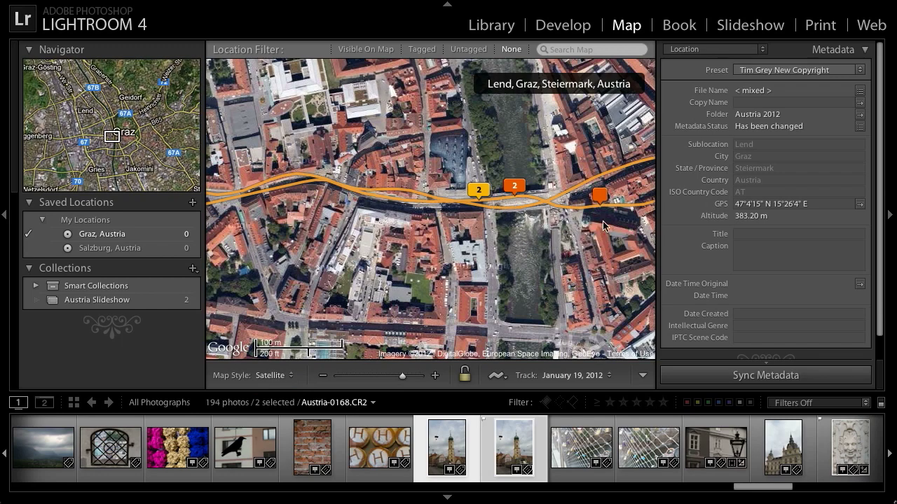
left_click(434, 376)
left_click_drag(553, 327, 406, 319)
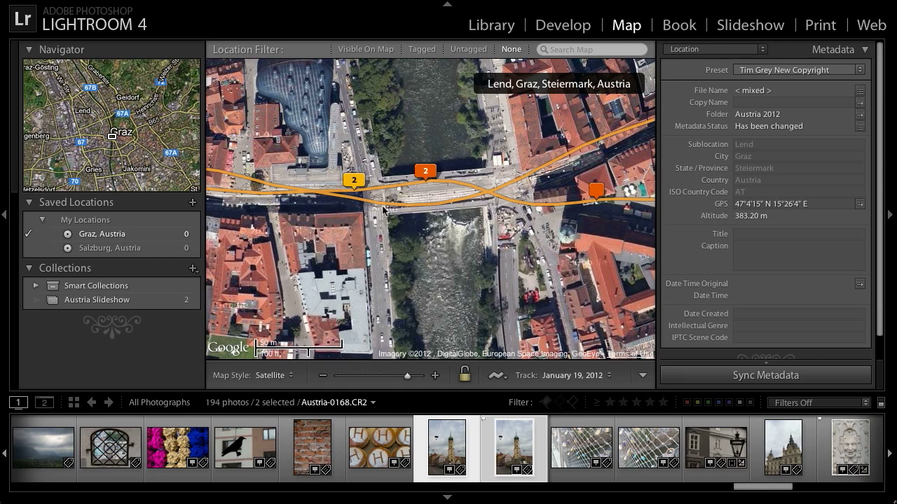
mouse_move(407, 208)
mouse_move(352, 184)
left_click(291, 374)
left_click(291, 364)
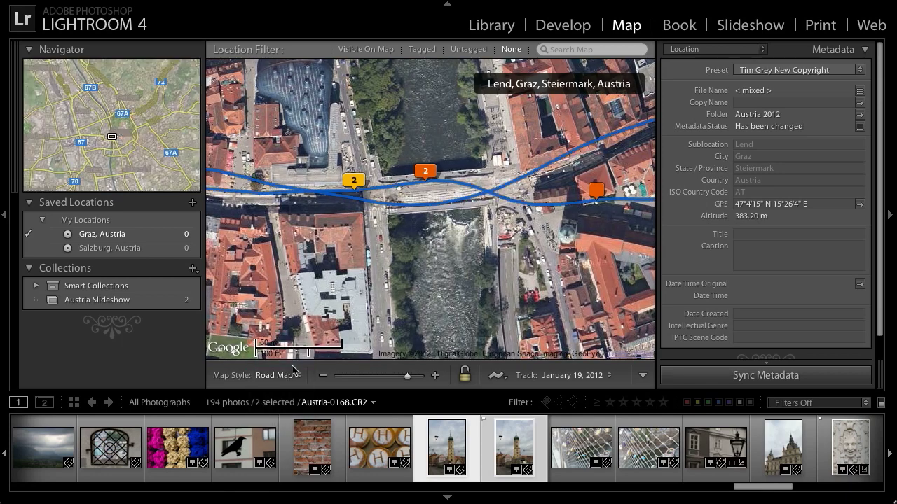
Pan to Niesenbergergasse and drag Austria-0185.CR2 onto the map there.
left_click(326, 377)
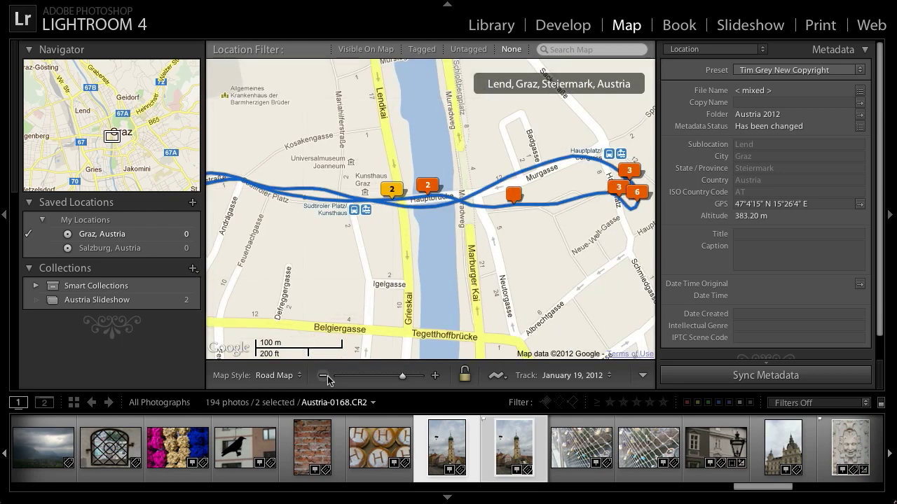
left_click_drag(315, 317, 505, 247)
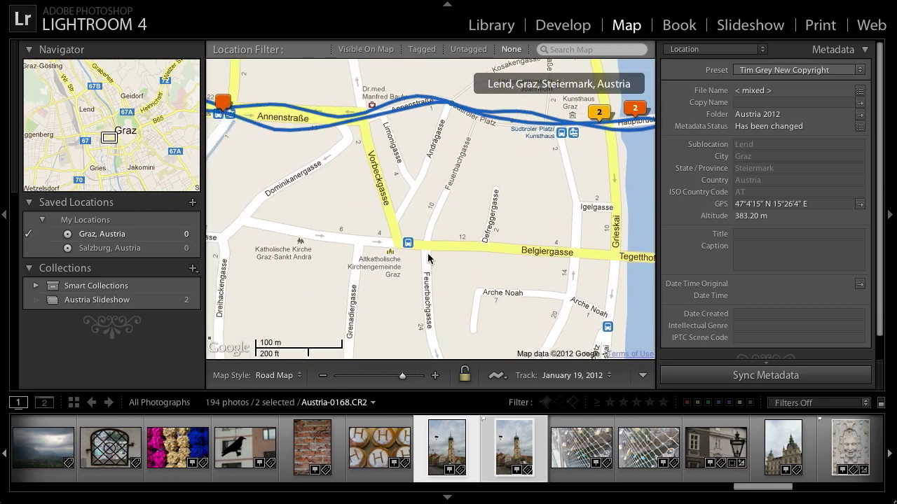
left_click_drag(320, 259, 475, 248)
left_click_drag(373, 267, 499, 250)
left_click_drag(389, 245, 450, 294)
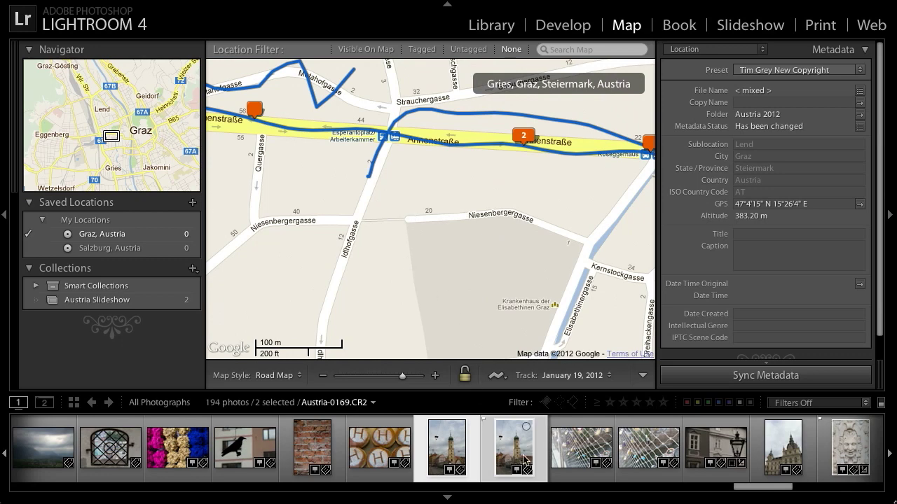
scroll(532, 455, "down", 5)
scroll(539, 459, "down", 15)
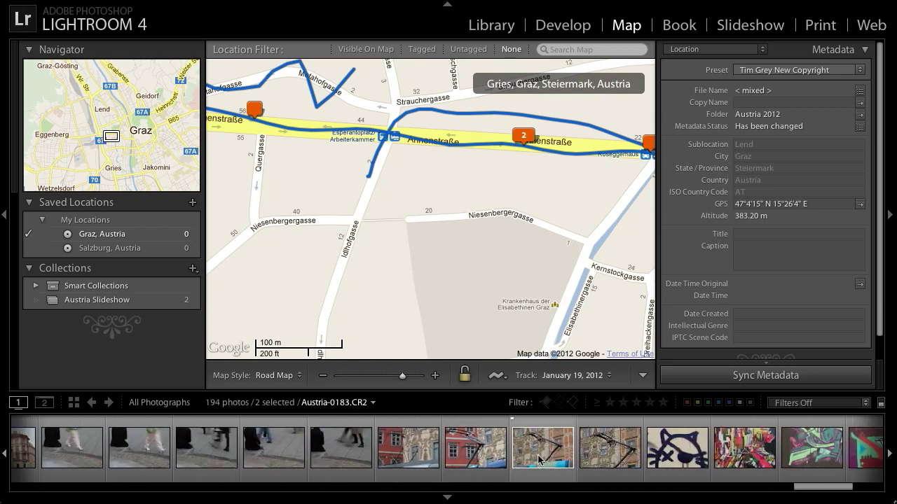
left_click(259, 451)
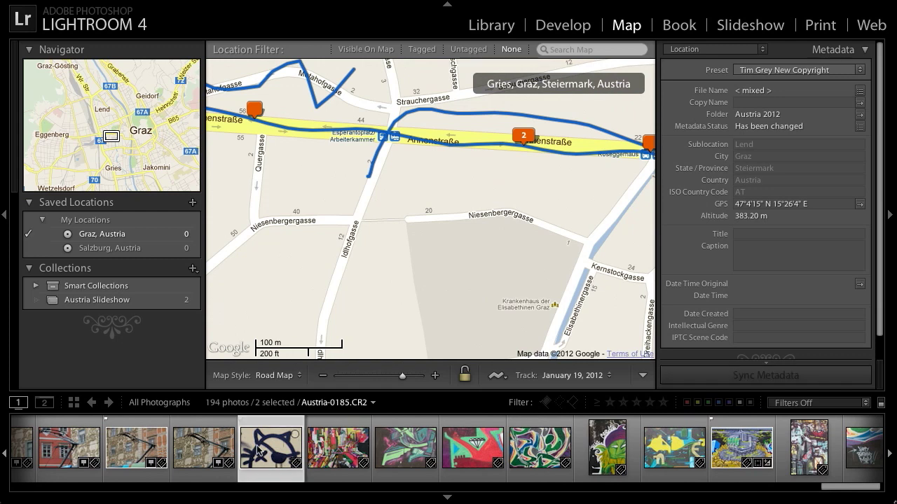
left_click_drag(258, 450, 388, 222)
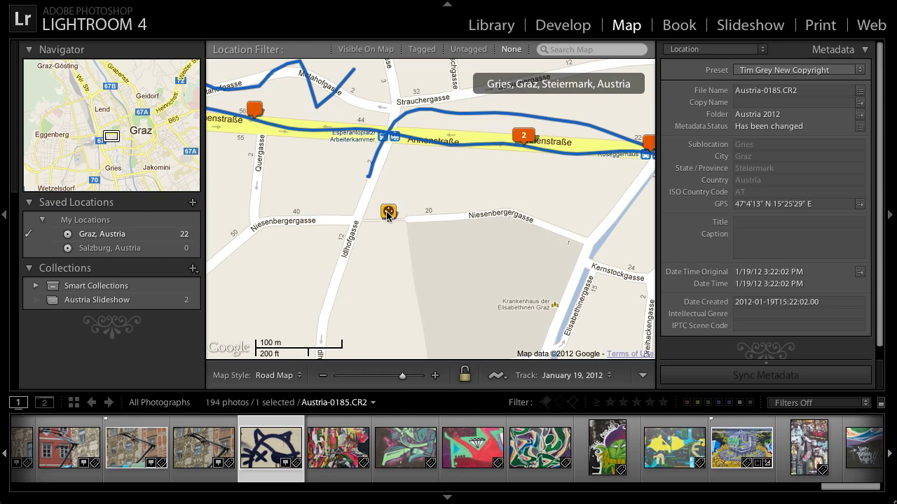
Nudge the cat photo's pin east to 47°4'13" N 15°25'32" E, then select Austria-0186.CR2.
left_click_drag(413, 215, 448, 212)
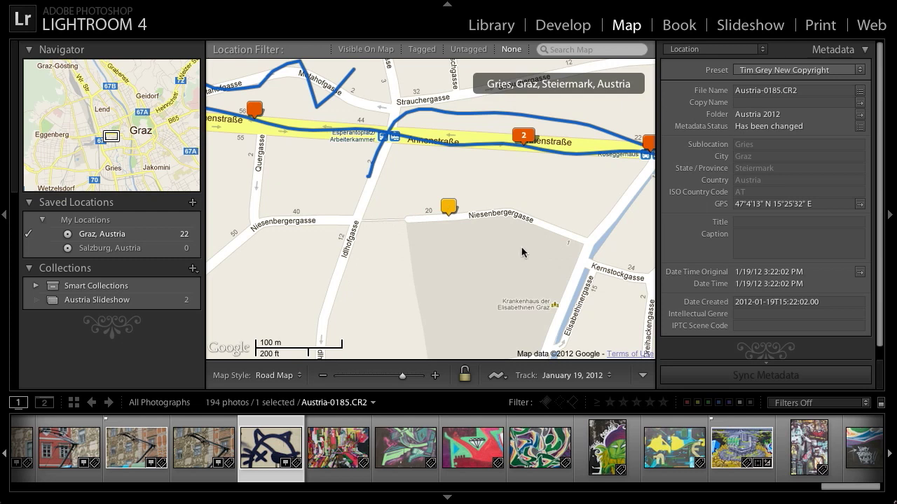
left_click(348, 448)
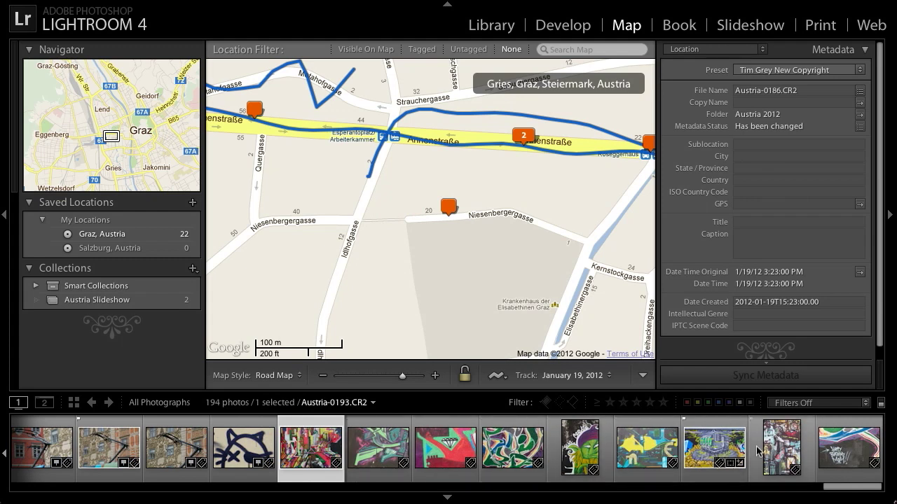
Select Austria-0186 through Austria-0194 and place them on Niesenbergergasse beside the cat photo's pin.
left_click(836, 450, "shift")
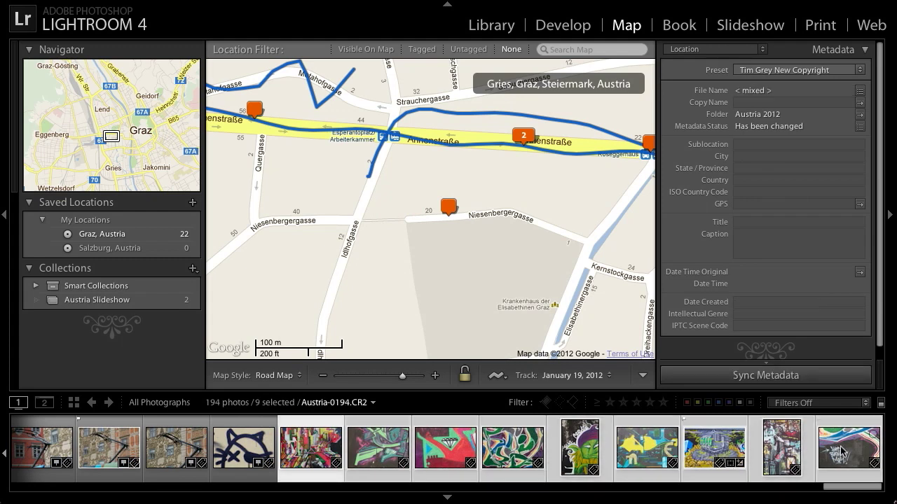
left_click_drag(315, 452, 470, 220)
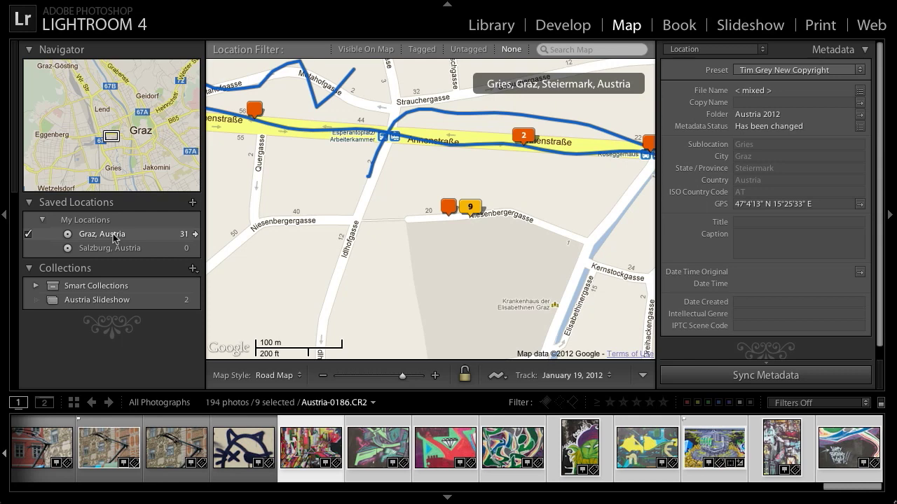
Go to the Graz, Austria saved location and shrink its radius to enclose the 31 photos.
left_click(195, 236)
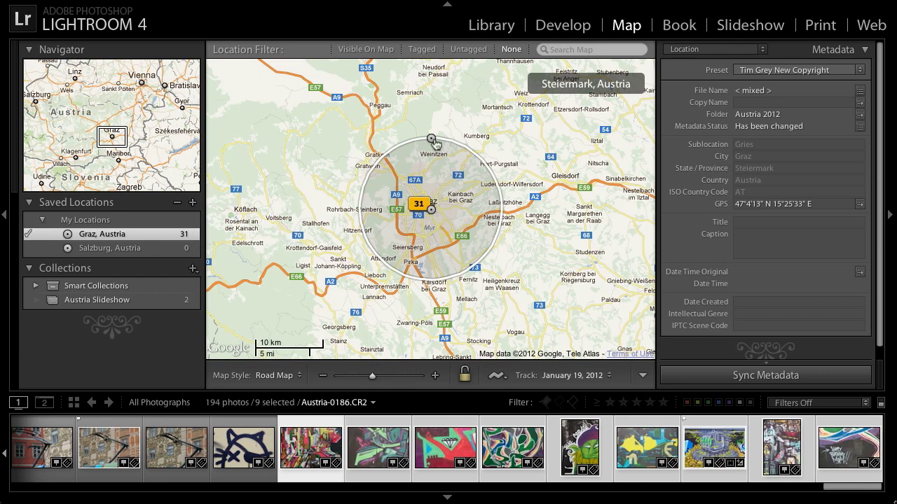
left_click_drag(434, 143, 433, 151)
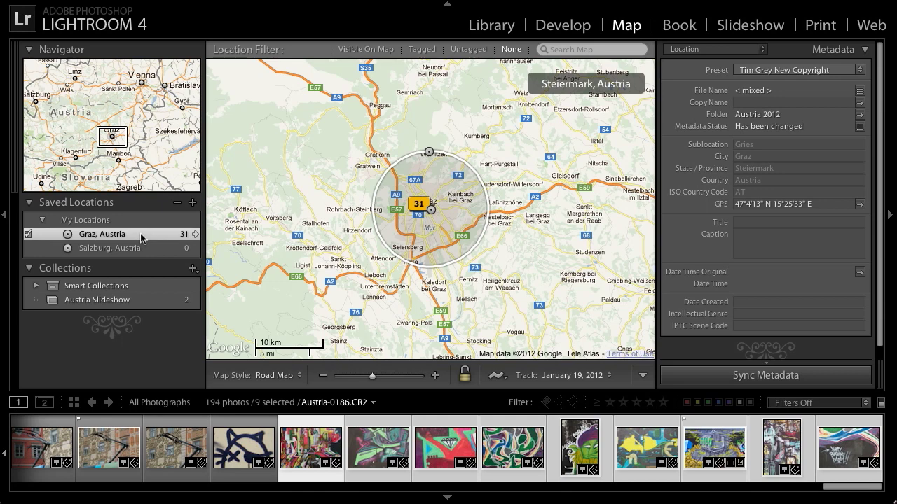
left_click_drag(528, 315, 396, 296)
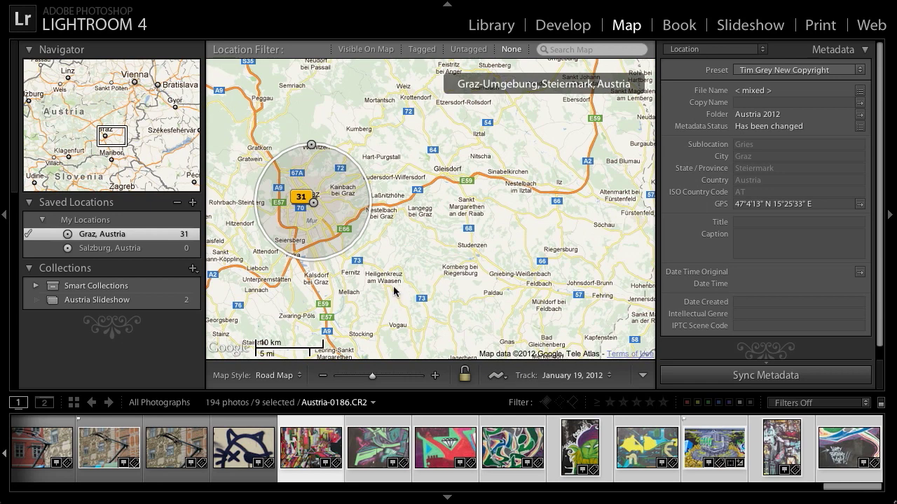
Zoom into the Eggenberg–Gries track and filter the filmstrip to Visible On Map, showing 13 photos.
left_click_drag(375, 290, 514, 297)
left_click(434, 376)
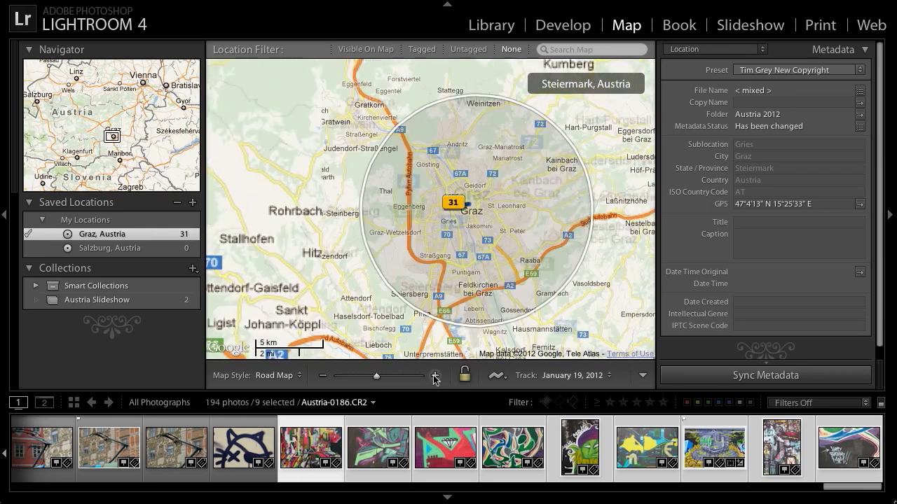
left_click(434, 376)
left_click(435, 376)
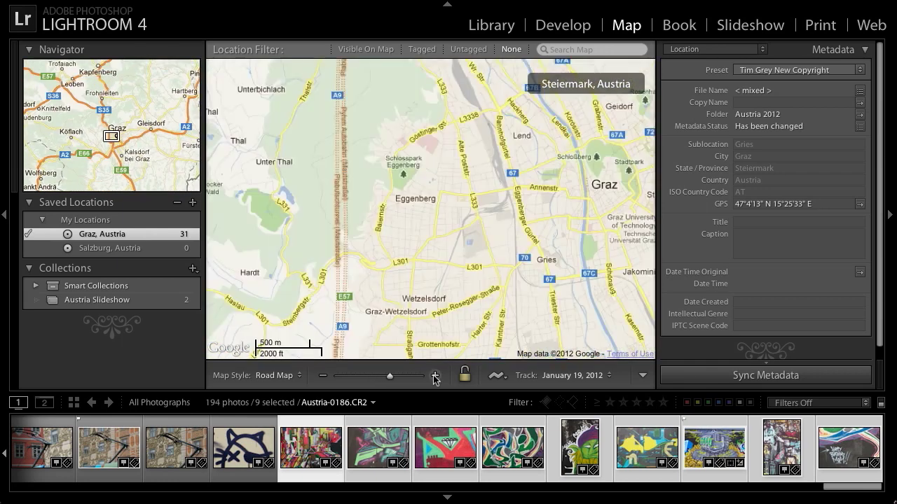
left_click_drag(540, 286, 494, 274)
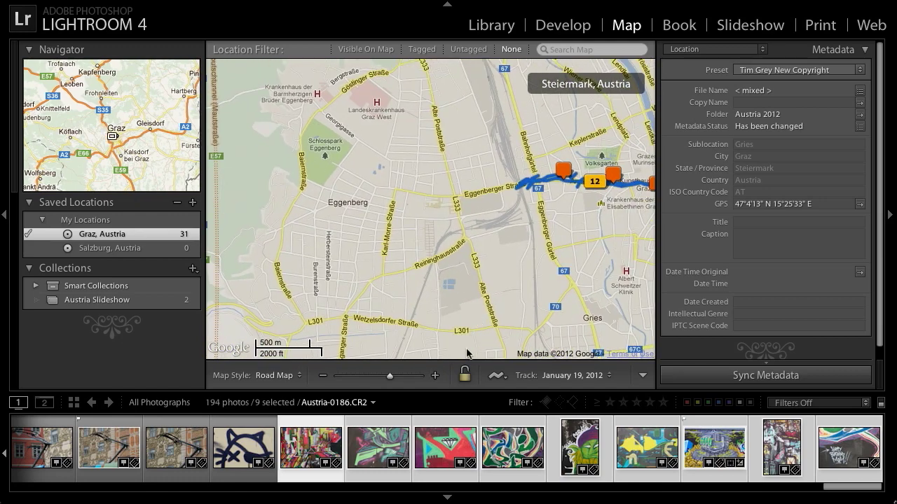
left_click(434, 376)
left_click_drag(525, 269, 411, 278)
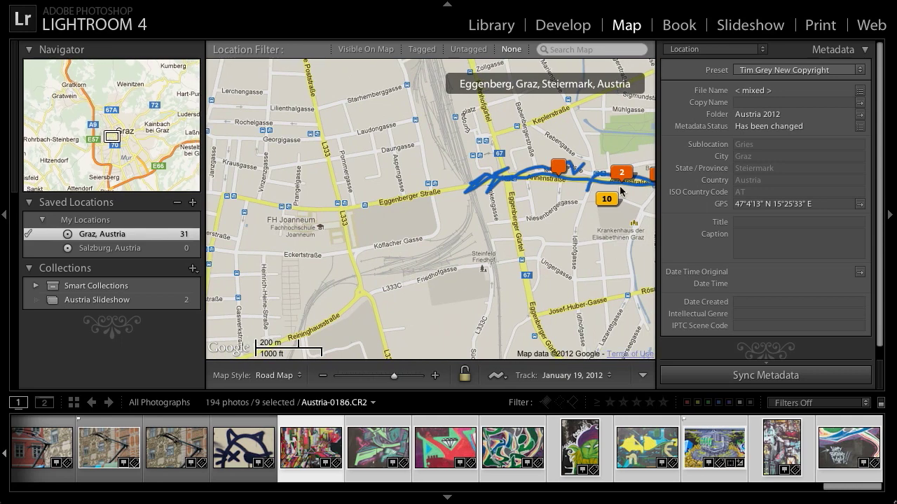
left_click_drag(589, 237, 599, 247)
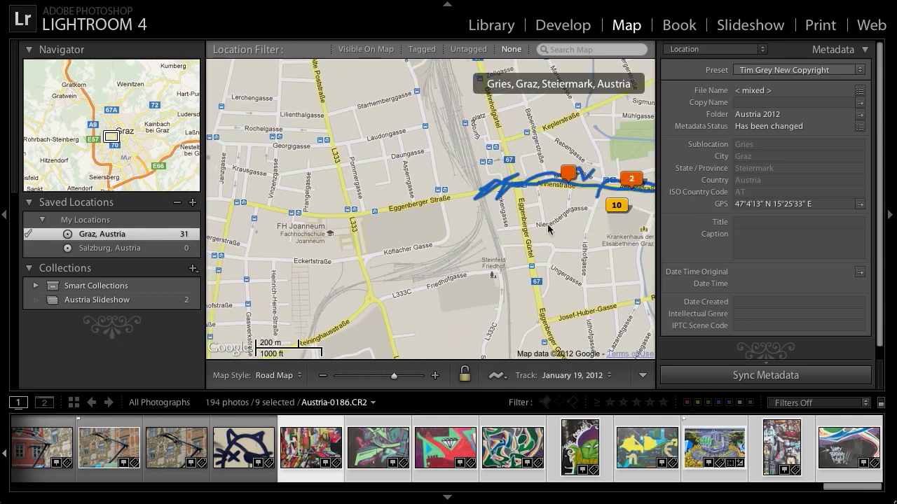
left_click(375, 50)
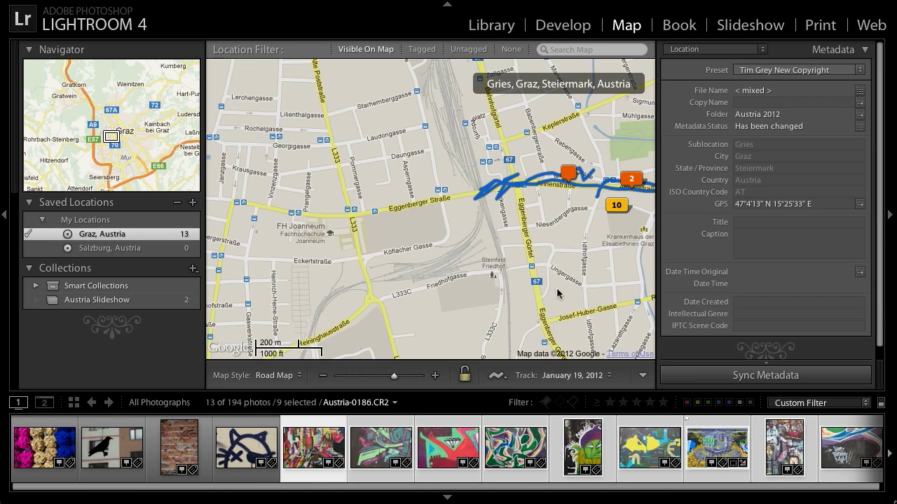
Review the Tagged photos, then switch the location filter to Untagged and scroll the filmstrip.
left_click(421, 49)
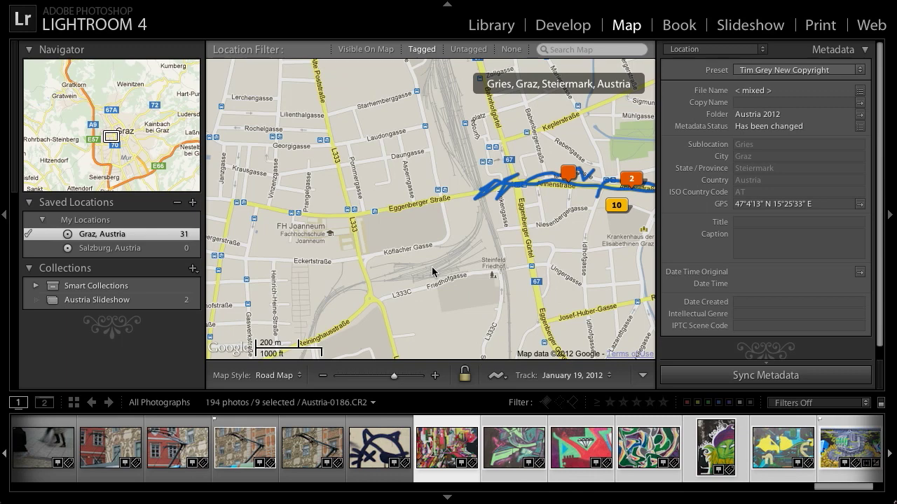
left_click(464, 50)
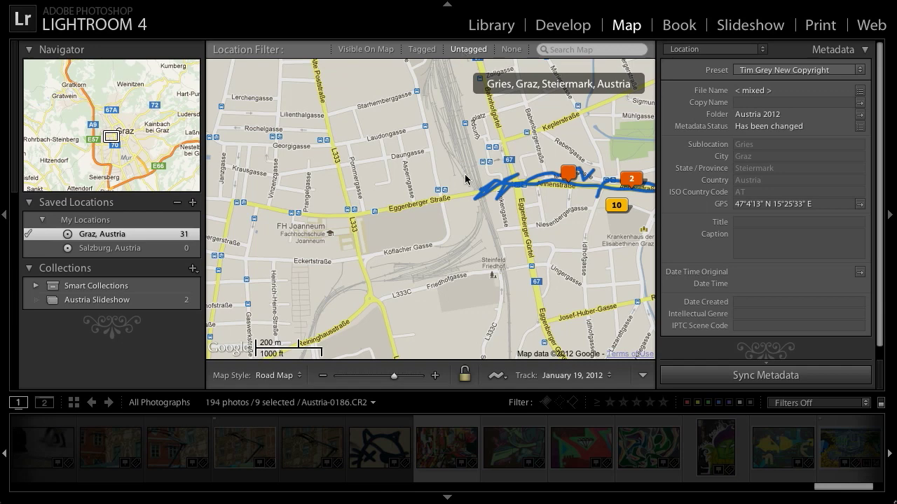
scroll(392, 459, "up", 4)
scroll(389, 461, "up", 8)
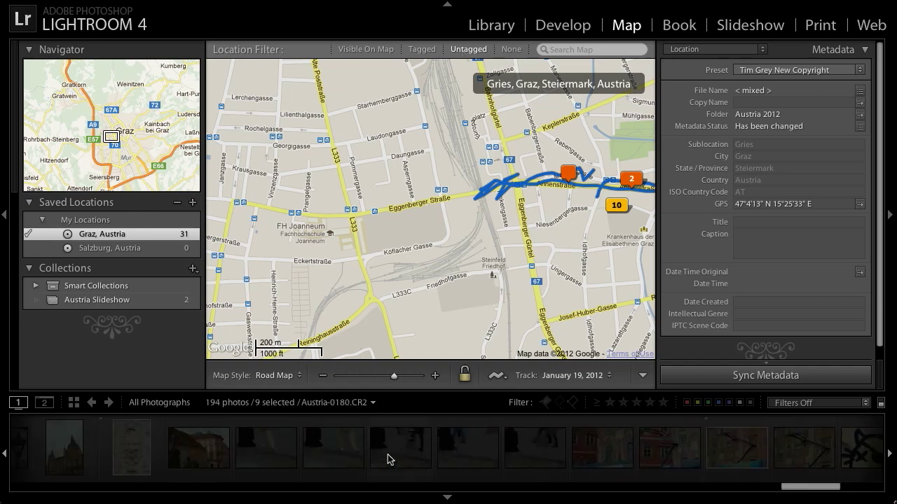
scroll(386, 459, "up", 3)
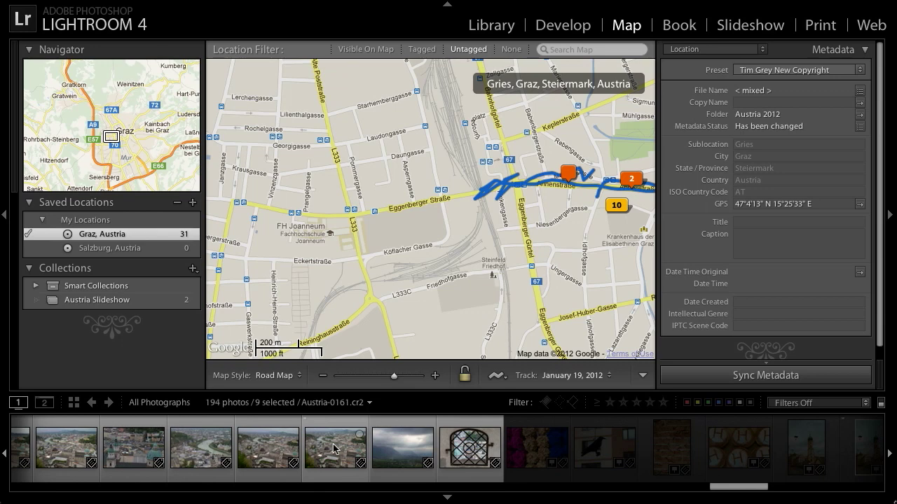
Set the Location Filter to None so all 194 photos show undimmed.
left_click(512, 50)
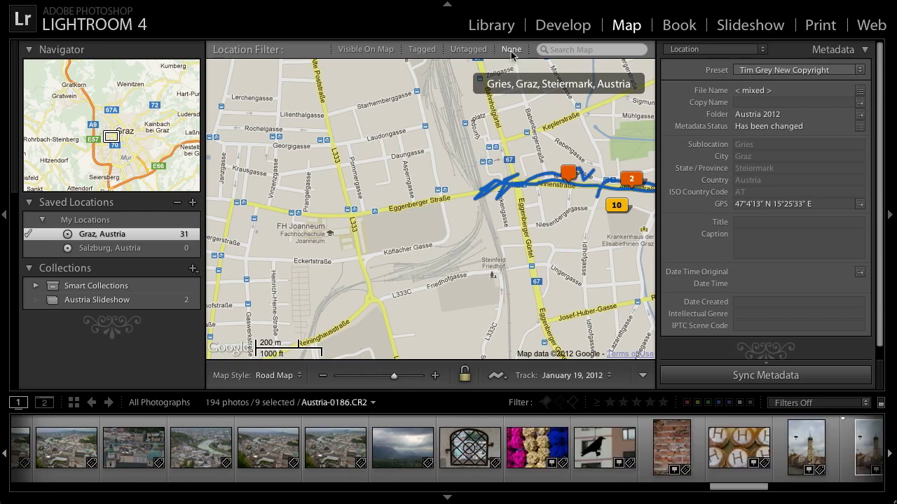